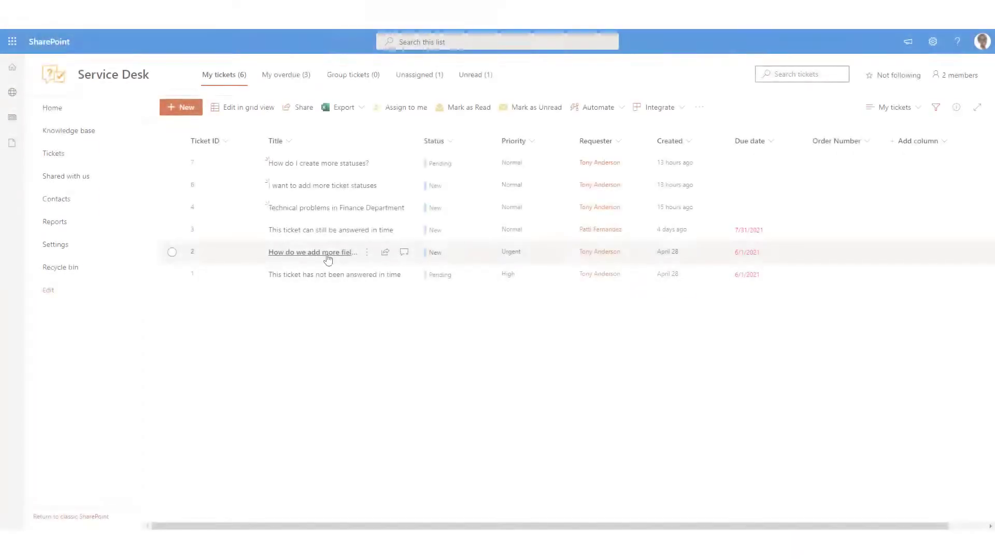
- Open the ticket about adding more fields from the Service Desk tickets list
click(328, 254)
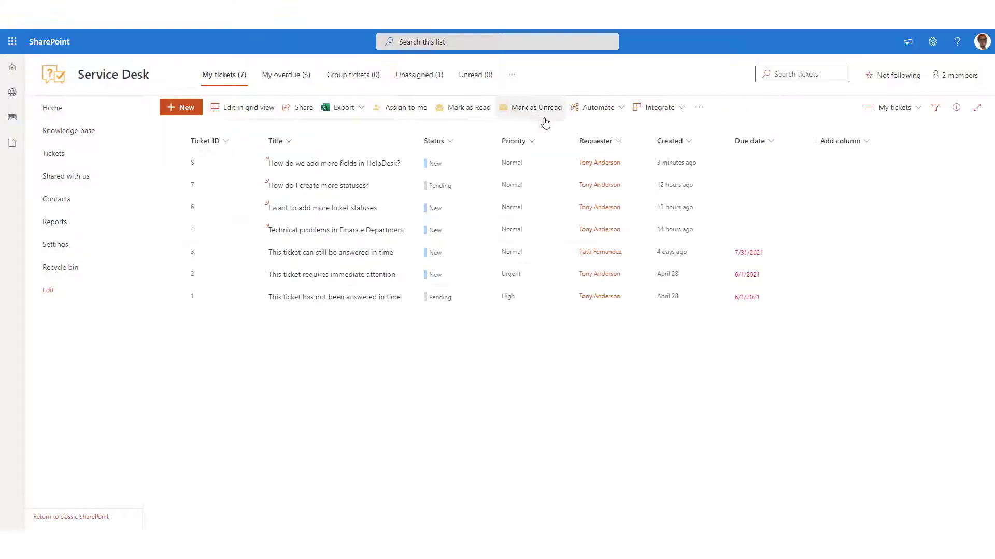
- Create a Number column named Order Number with 0 decimal places and Enforce unique values on
click(840, 148)
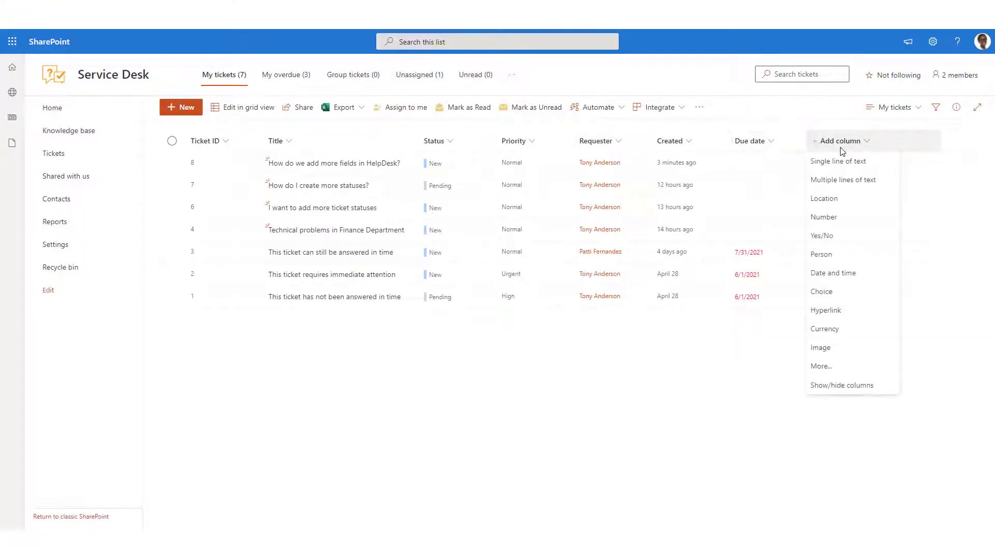
click(840, 217)
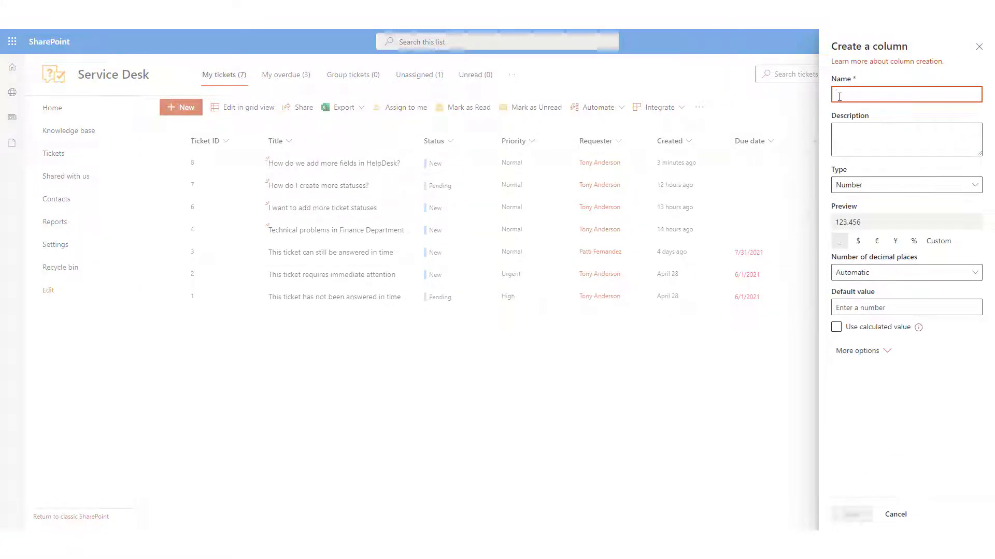
text(Crder Number)
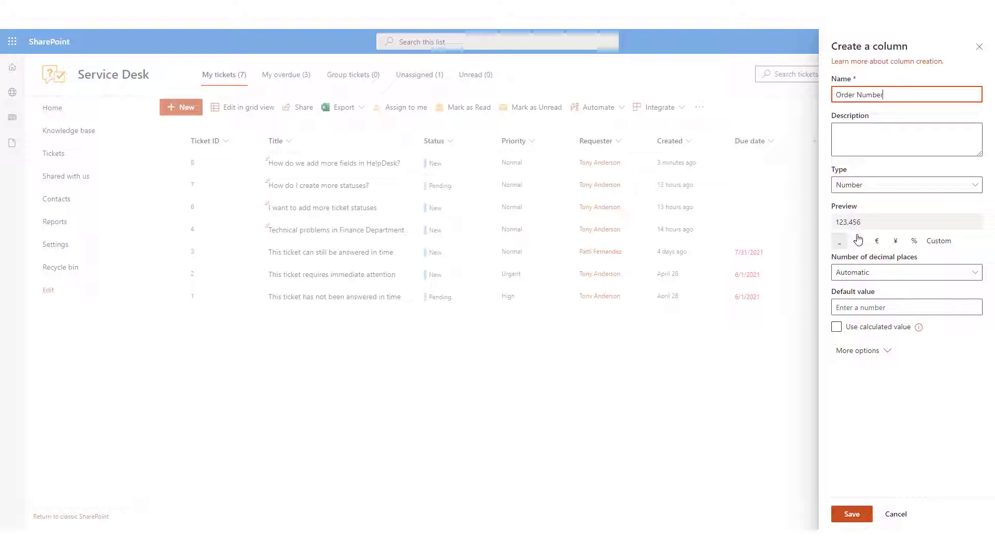
click(861, 273)
click(859, 309)
click(860, 351)
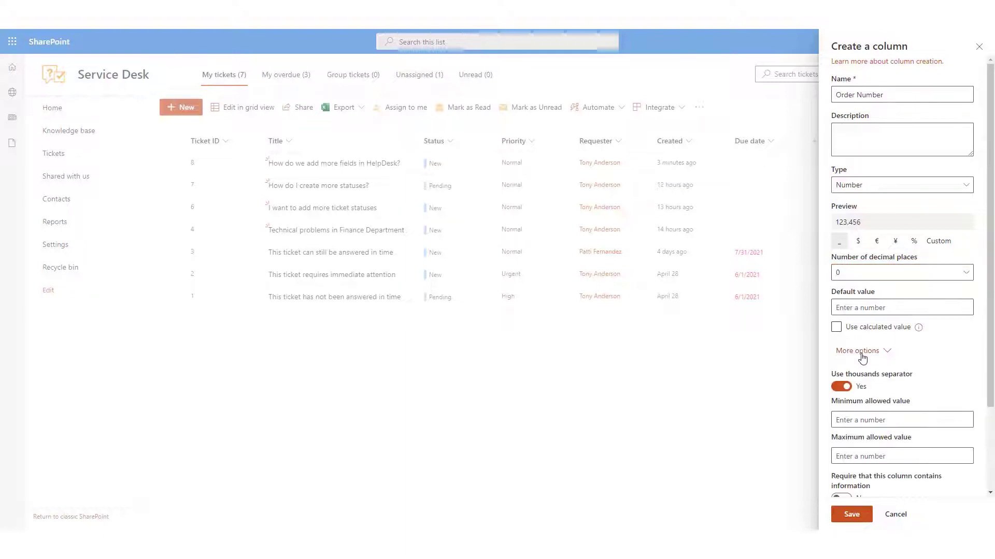
scroll(861, 363, down, 2)
click(841, 423)
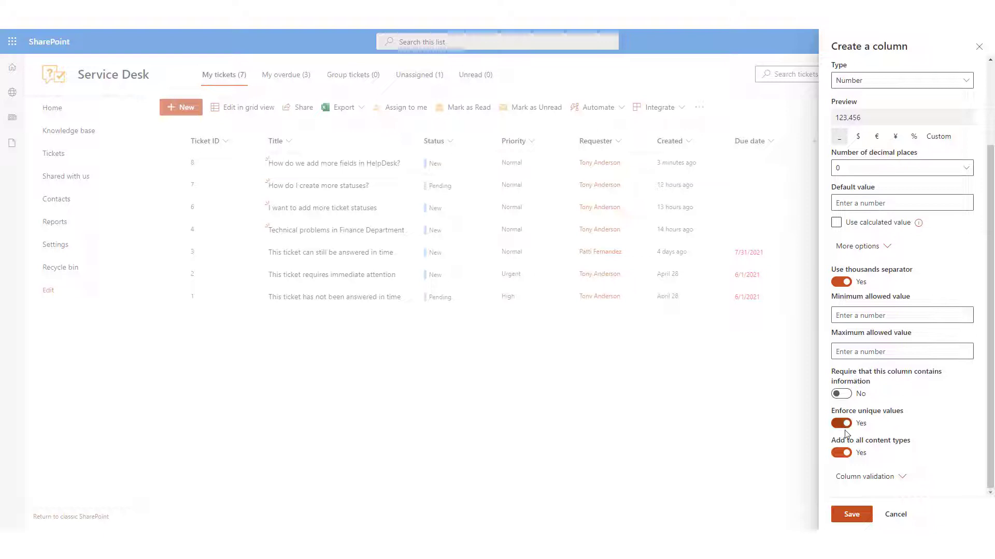
click(858, 513)
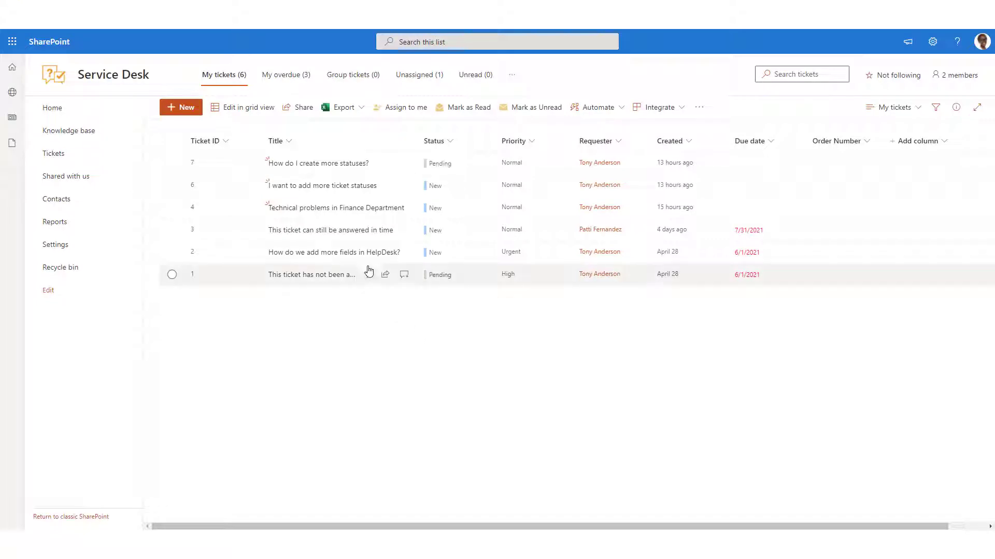
- In the My overdue view, show the Order Number column via Show/hide columns
click(279, 83)
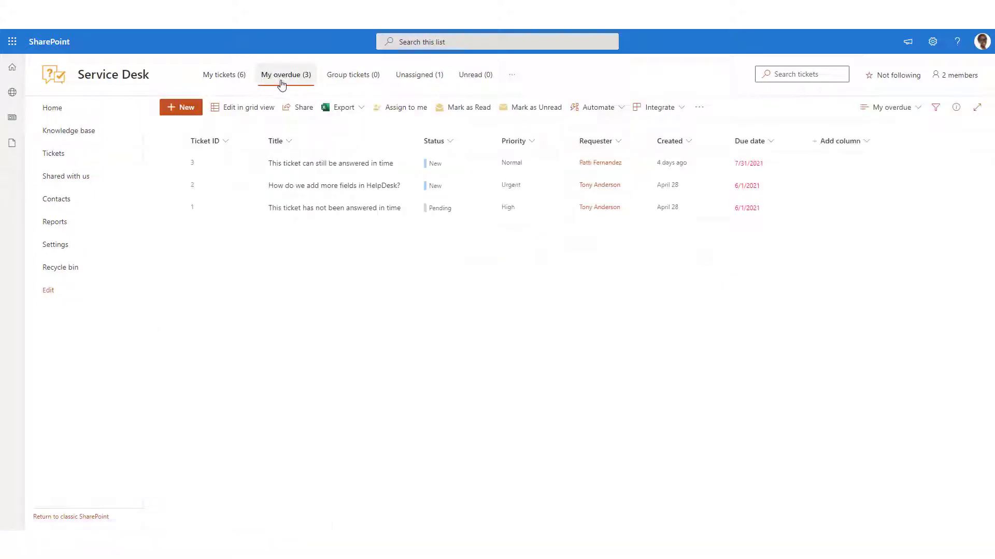
click(838, 143)
click(848, 385)
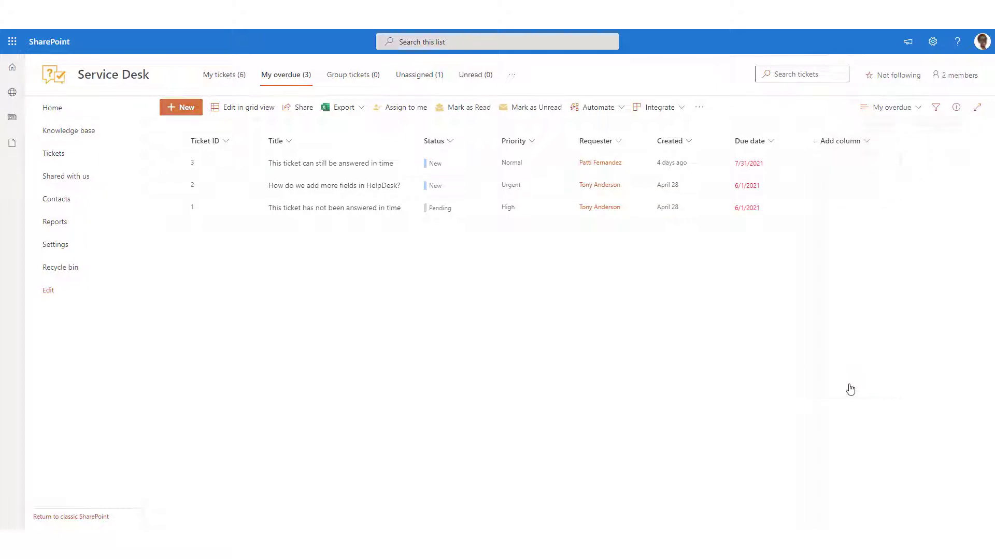
scroll(850, 386, down, 7)
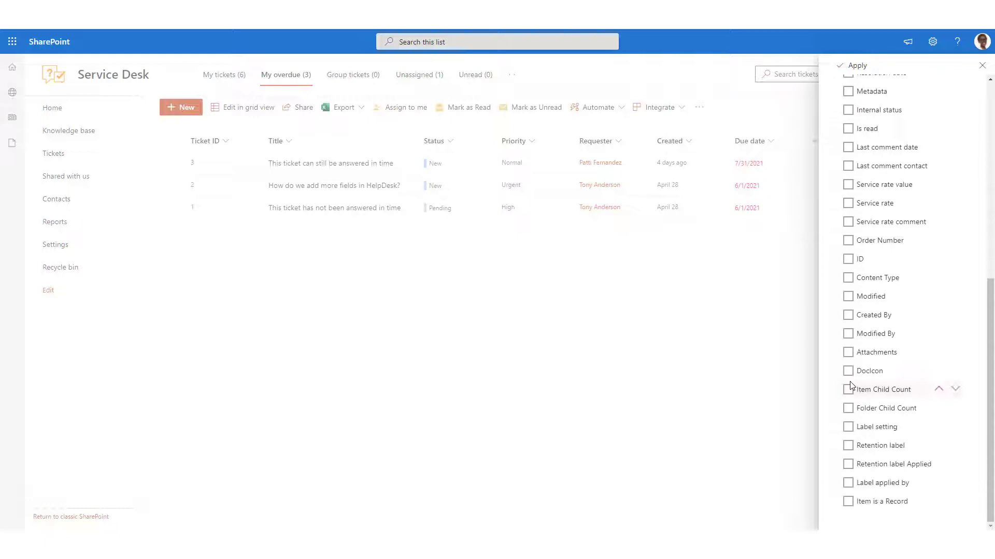
click(848, 242)
click(854, 66)
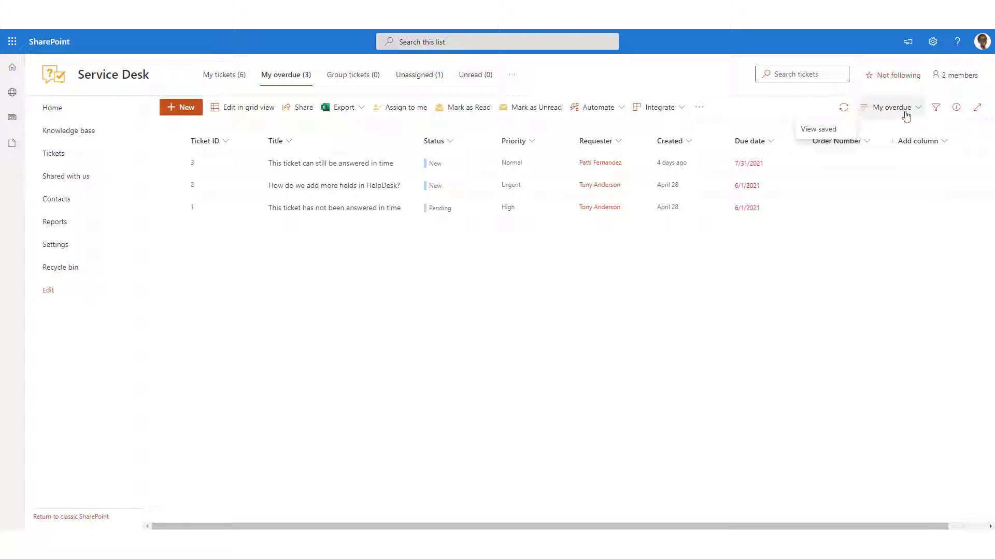
- Save the My overdue view with the added column using Save view as
click(905, 115)
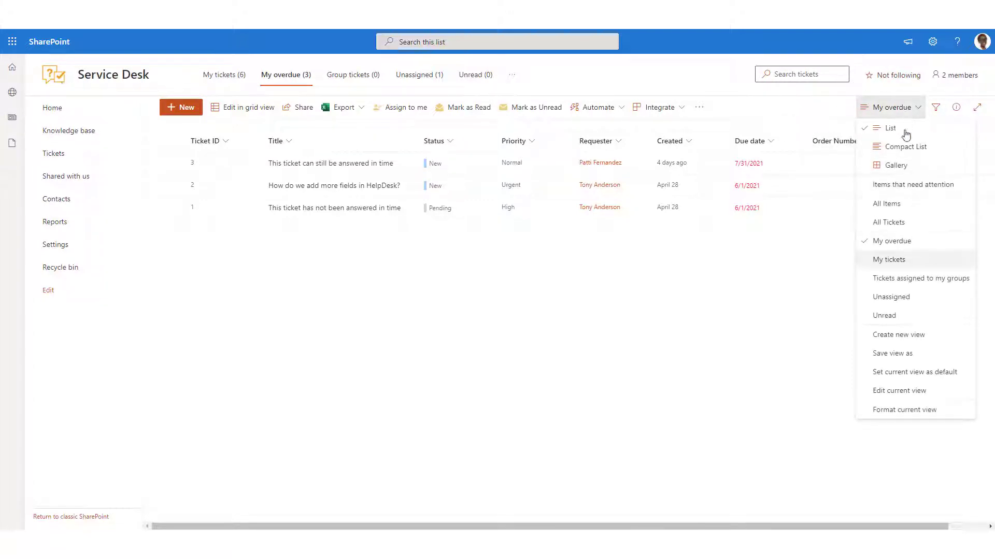
click(892, 353)
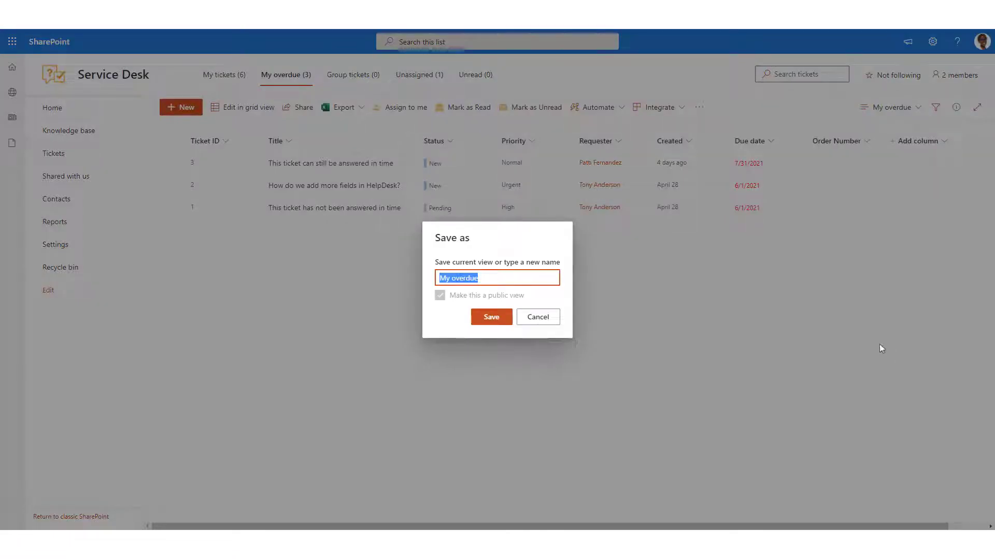
click(500, 318)
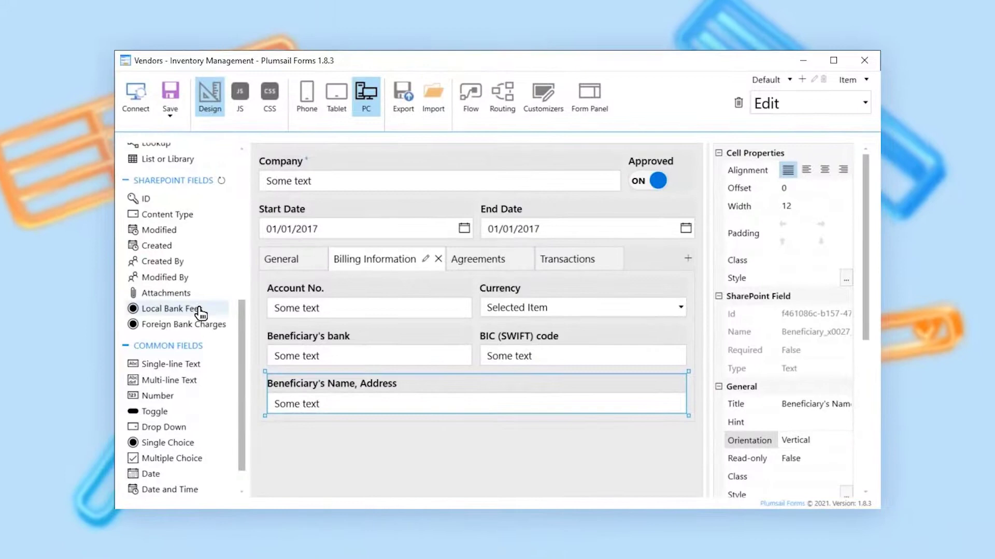
- Add Local Bank Fees below Beneficiary's Name, Address with 1 choice column, then Foreign Bank Charges beneath
drag(140, 309, 342, 430)
click(390, 431)
drag(870, 166, 867, 454)
click(823, 392)
click(821, 415)
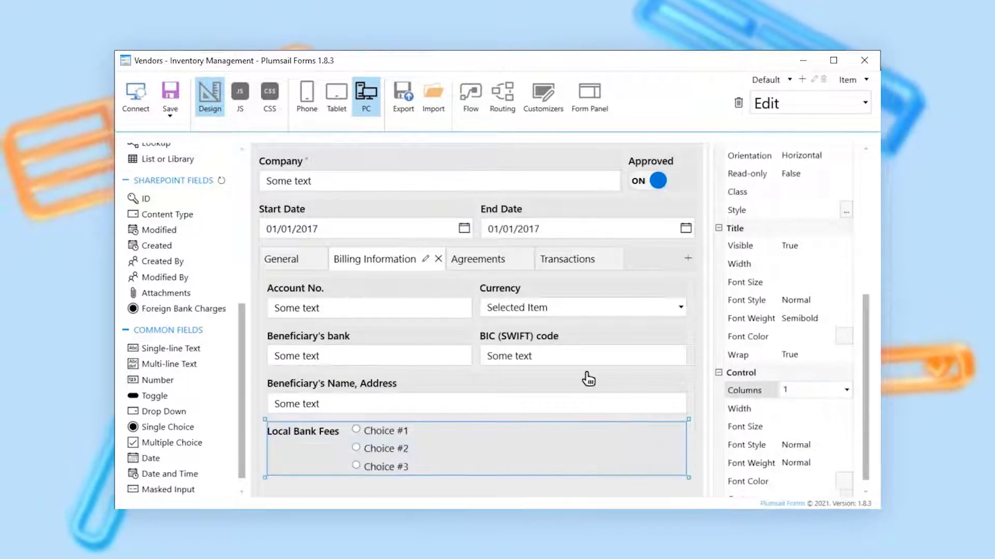
drag(209, 317, 371, 482)
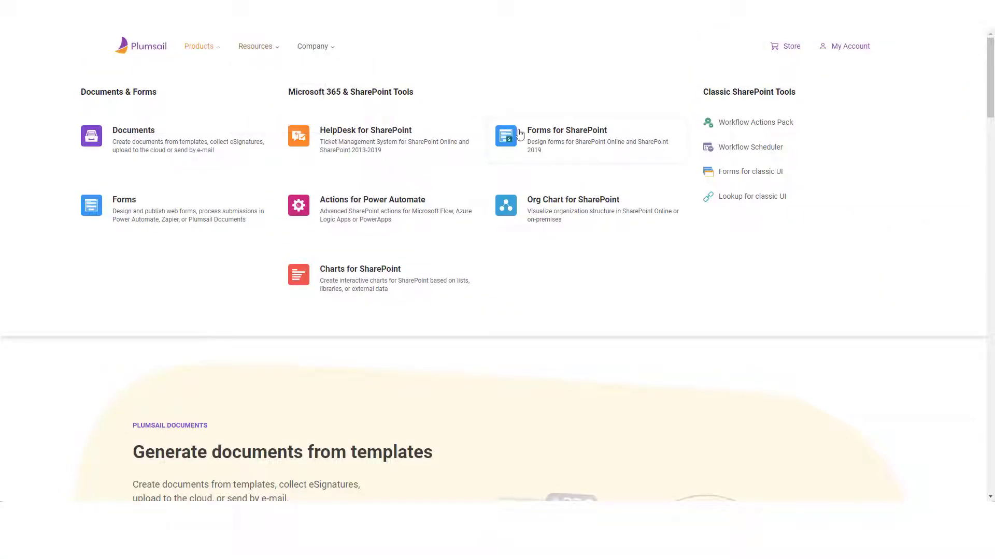
- On the Forms for SharePoint page, go to the trial sign-up and enter an e-mail address
click(559, 149)
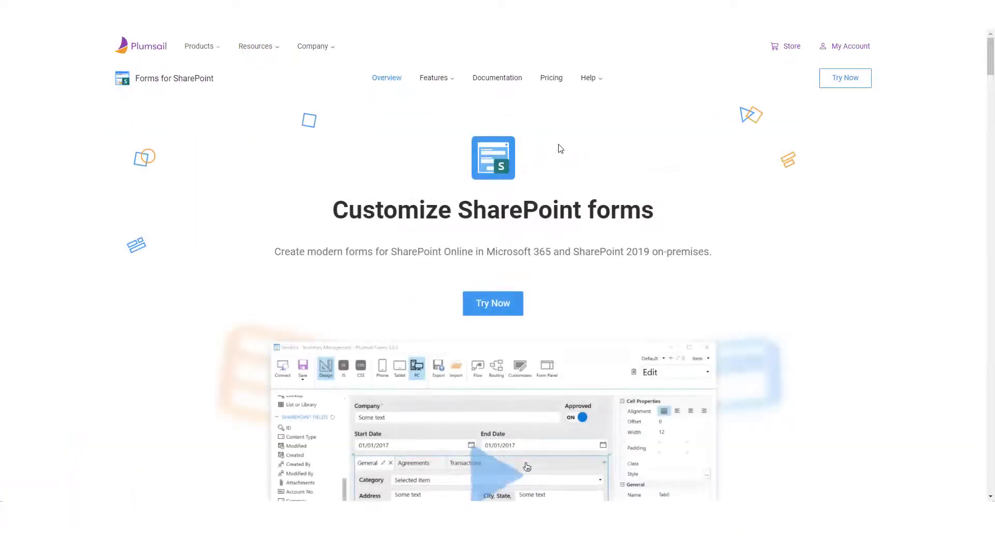
click(502, 310)
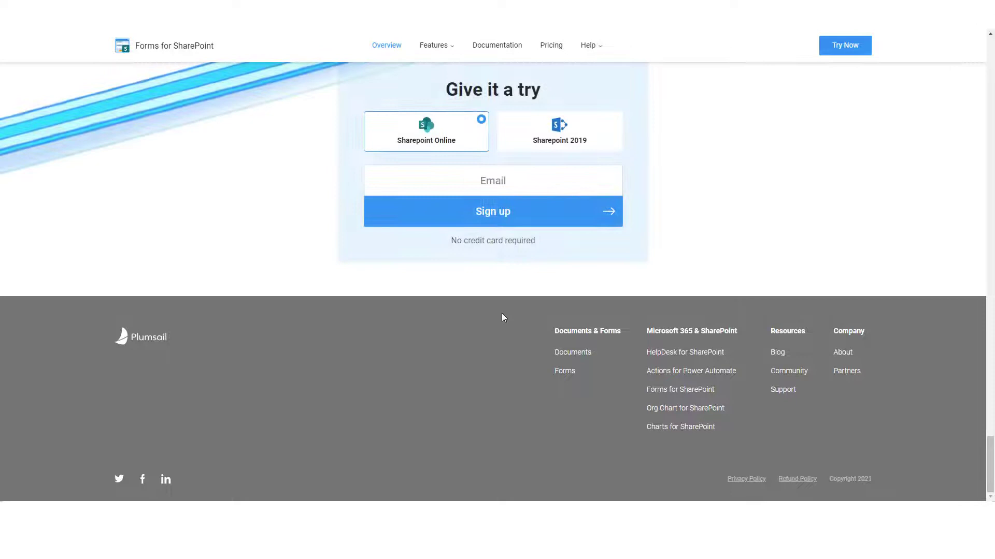
click(515, 185)
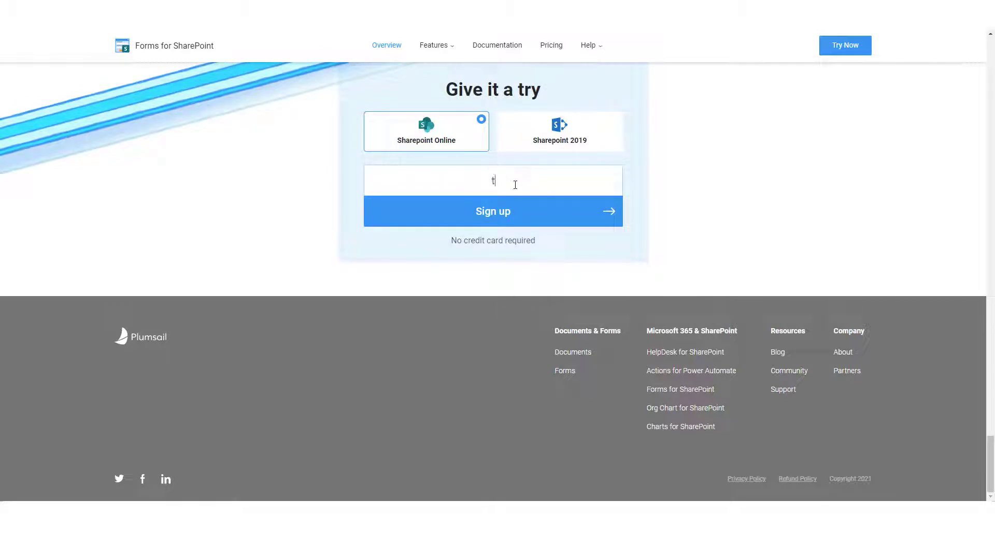
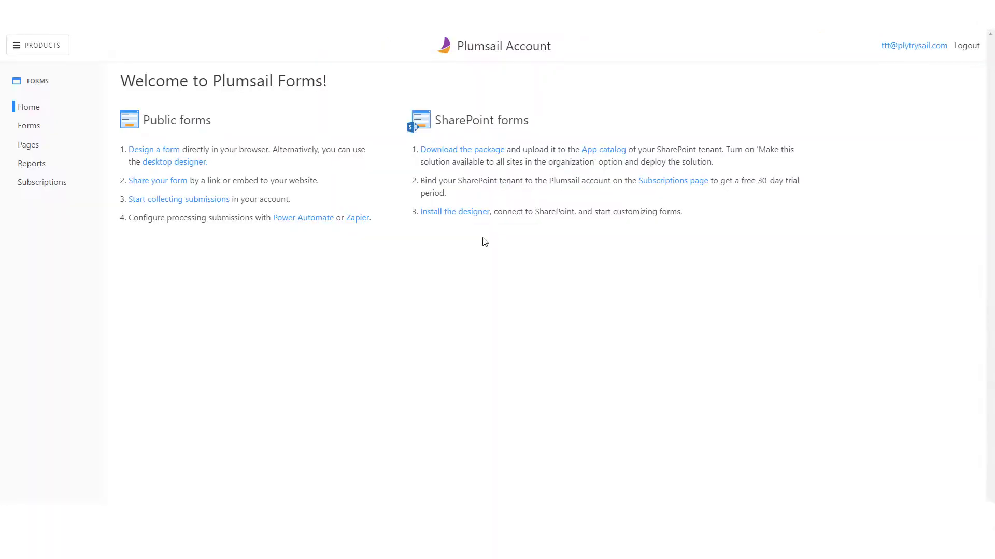
- Download the Plumsail Forms designer installer and run setup.exe
click(462, 215)
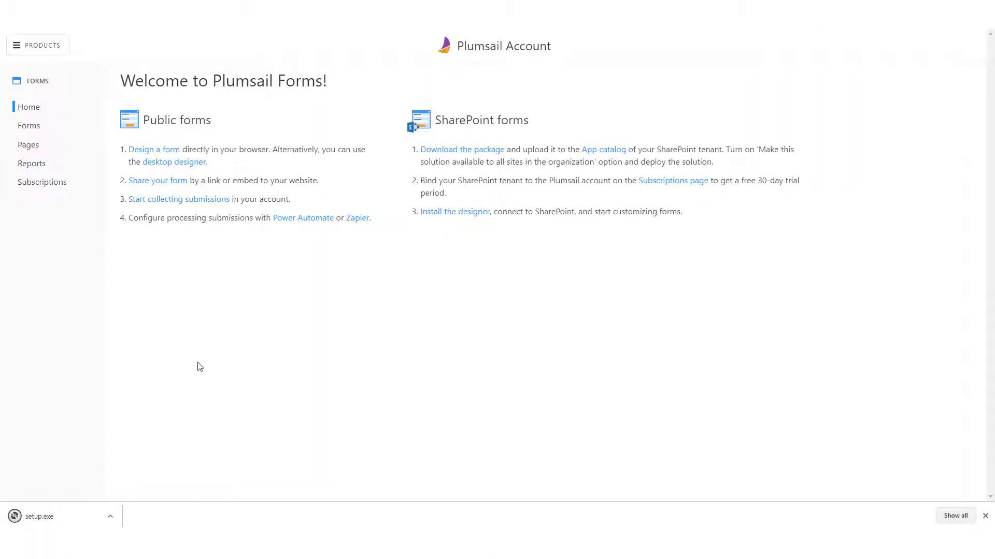
click(57, 519)
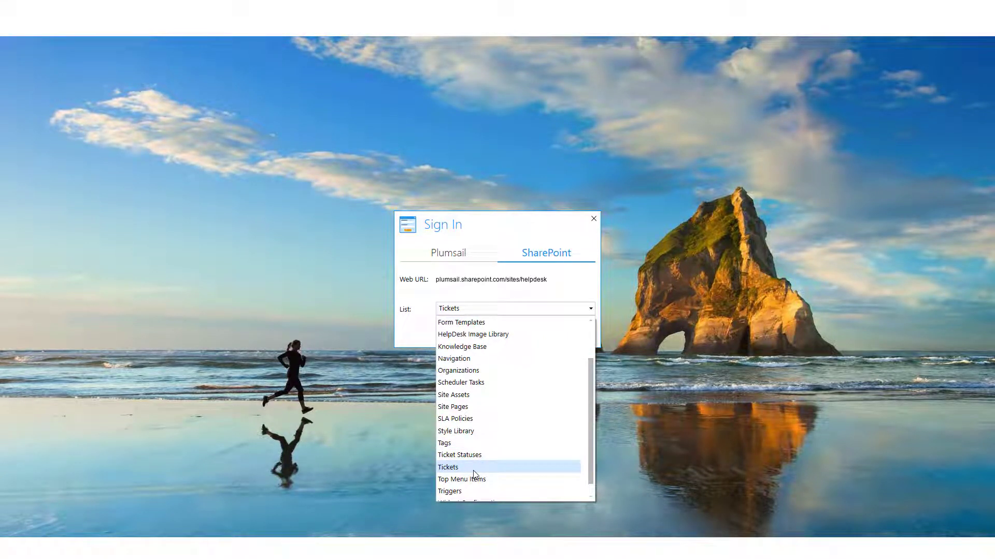
- Keep Tickets as the list to customize and start designing its forms
click(473, 470)
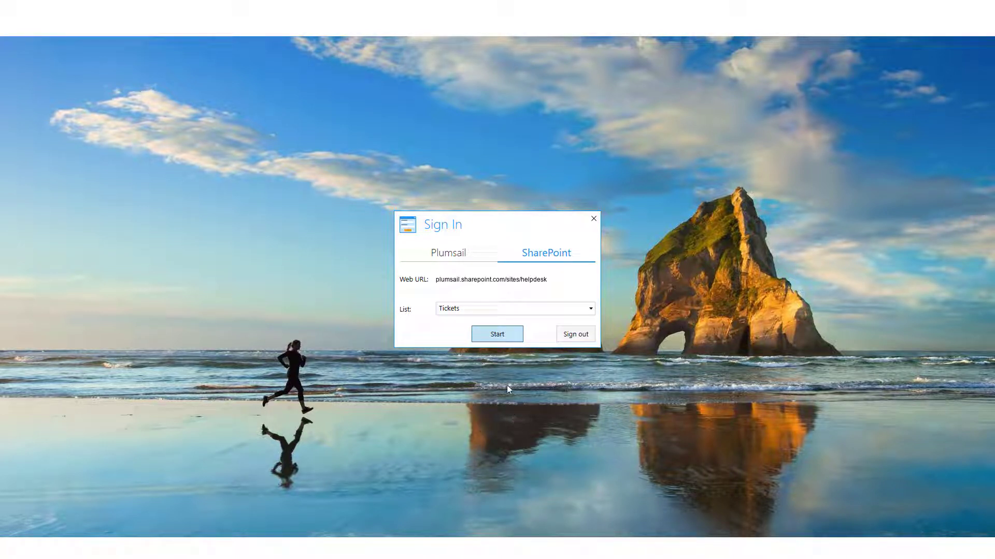
key(Return)
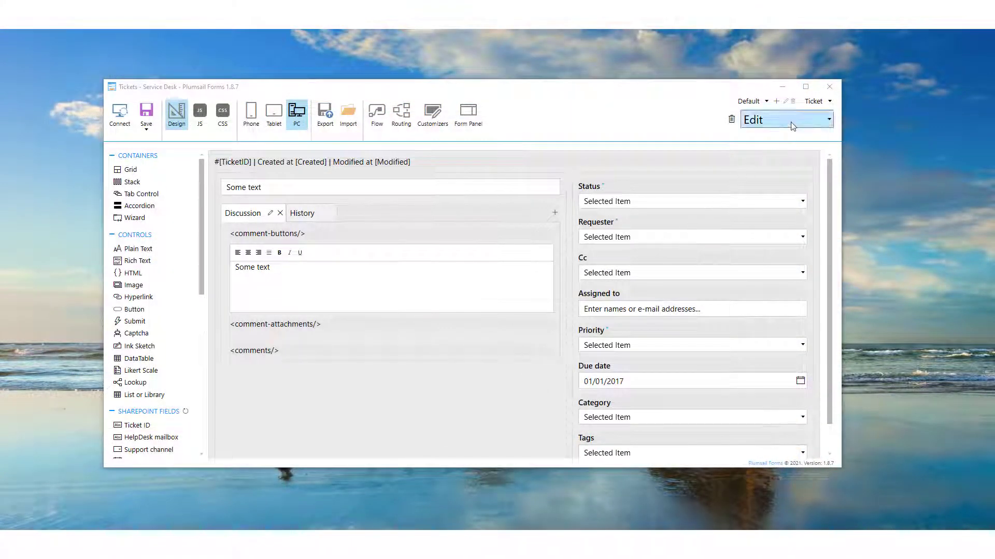
- Change the form type from Edit to Display for the Tickets list
click(790, 122)
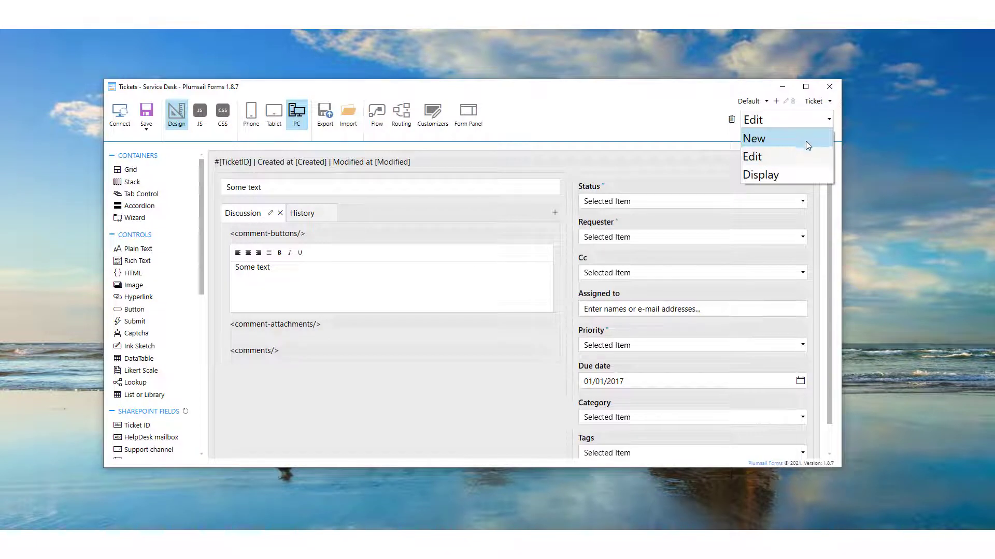
click(801, 174)
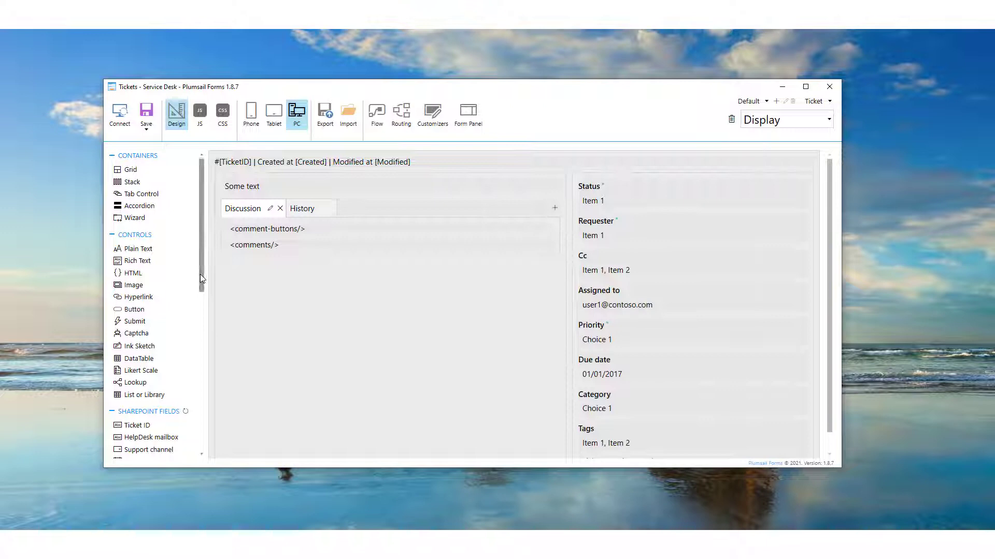
- Place Order Number above Status on the Display form, set Orientation to Vertical, and save
drag(200, 275, 216, 399)
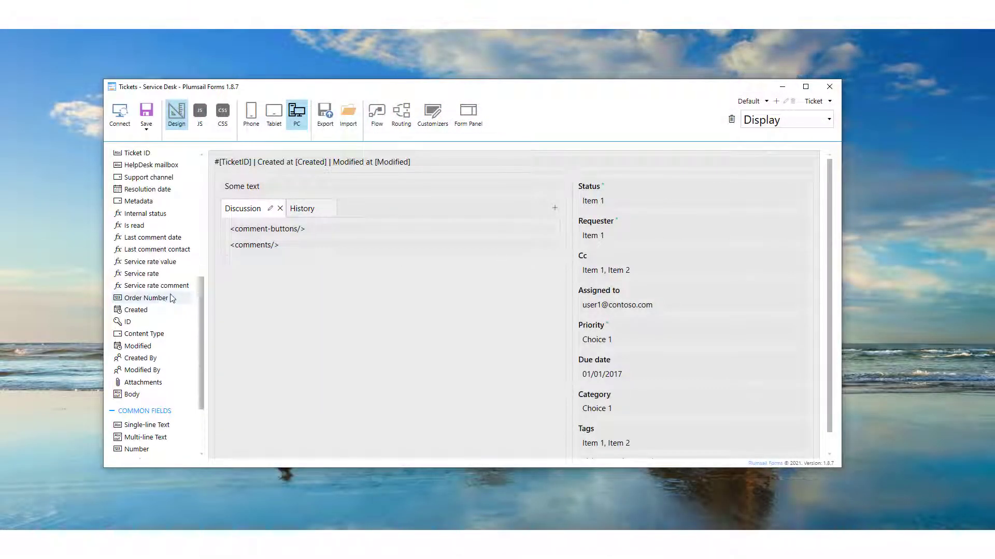
drag(173, 299, 585, 181)
click(627, 192)
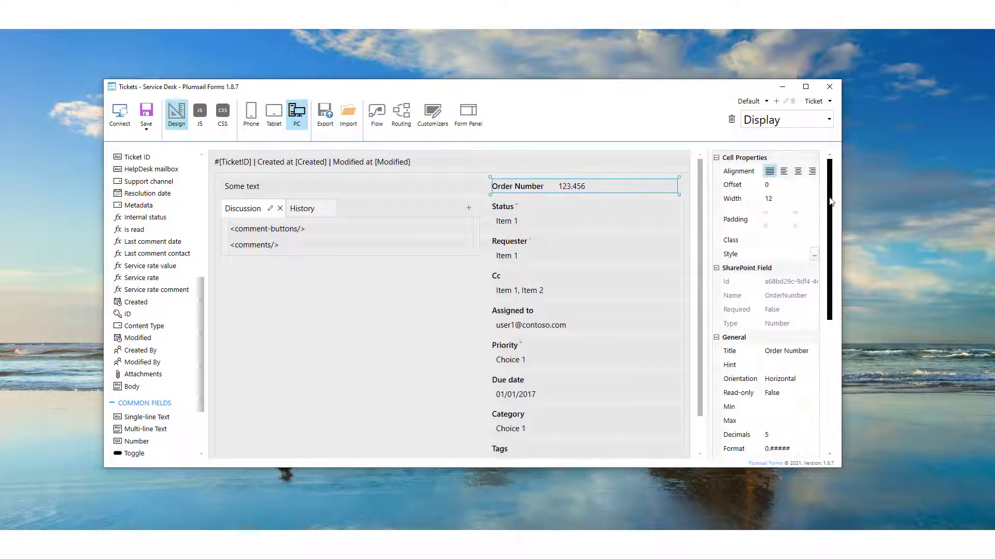
scroll(828, 251, down, 5)
click(790, 242)
click(798, 265)
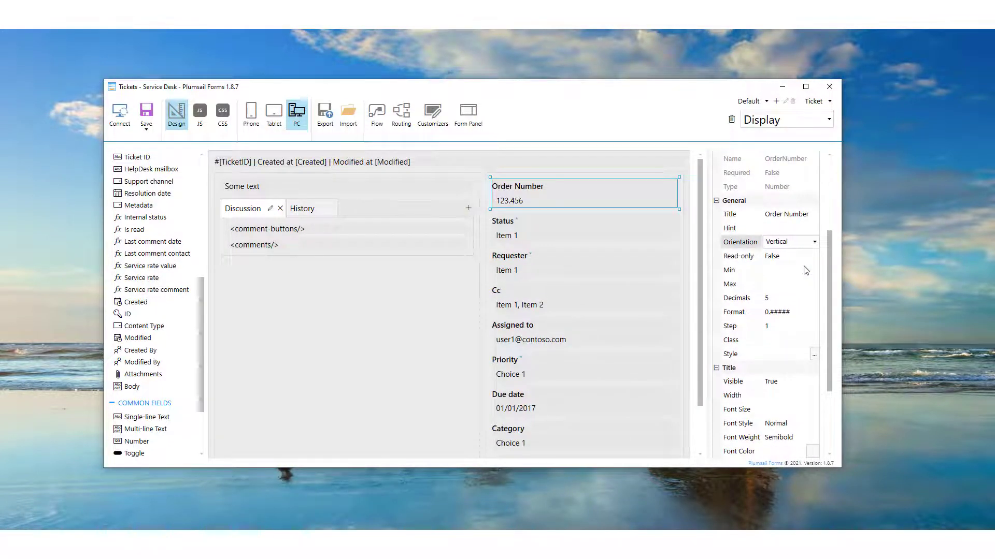
click(347, 363)
click(147, 111)
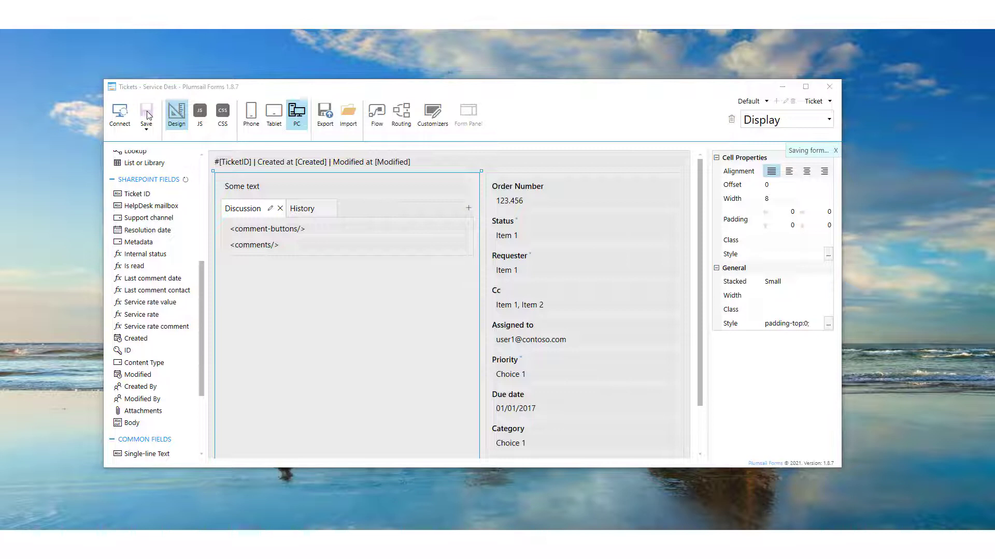
- On the ticket Edit form, add Order Number atop the right column with Vertical orientation
click(786, 122)
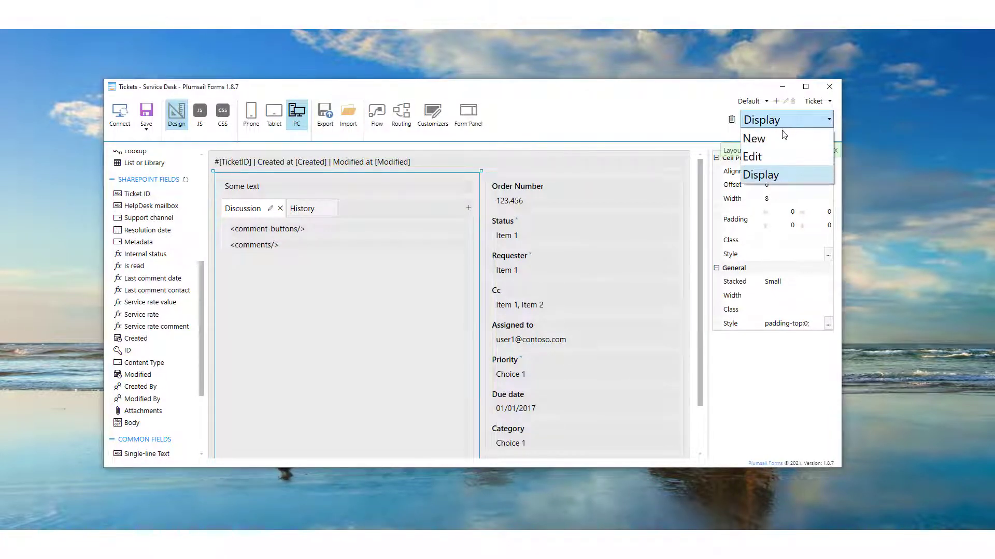
click(775, 157)
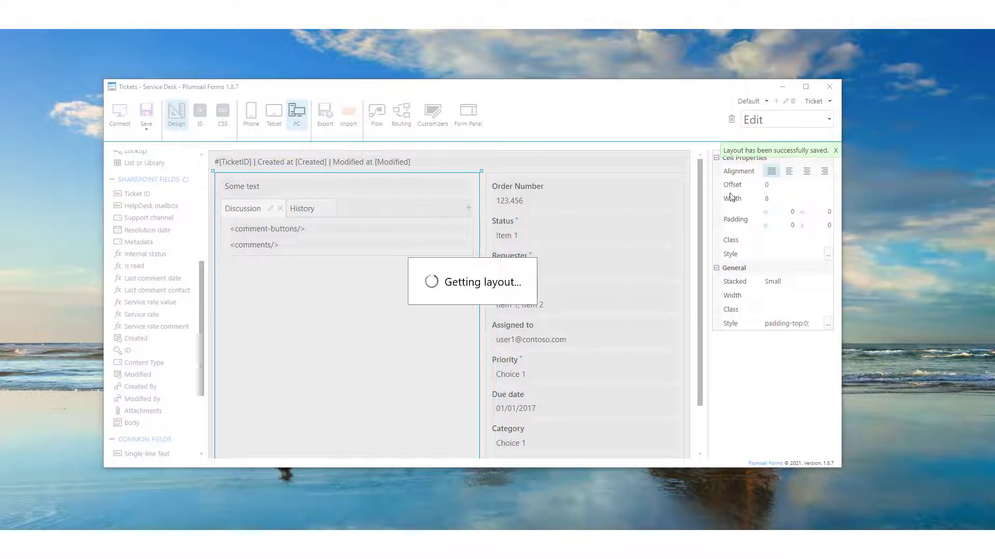
drag(147, 422, 648, 178)
click(790, 330)
click(786, 355)
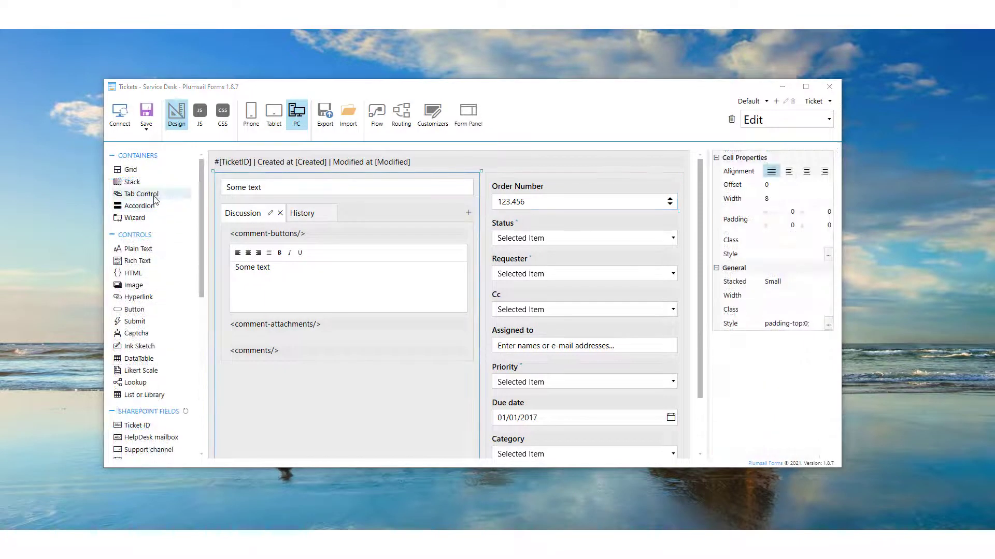
- Add a tab holding Order Number, plus a wizard with 'Order' and 'Client' steps, to the Edit form
drag(154, 199, 231, 176)
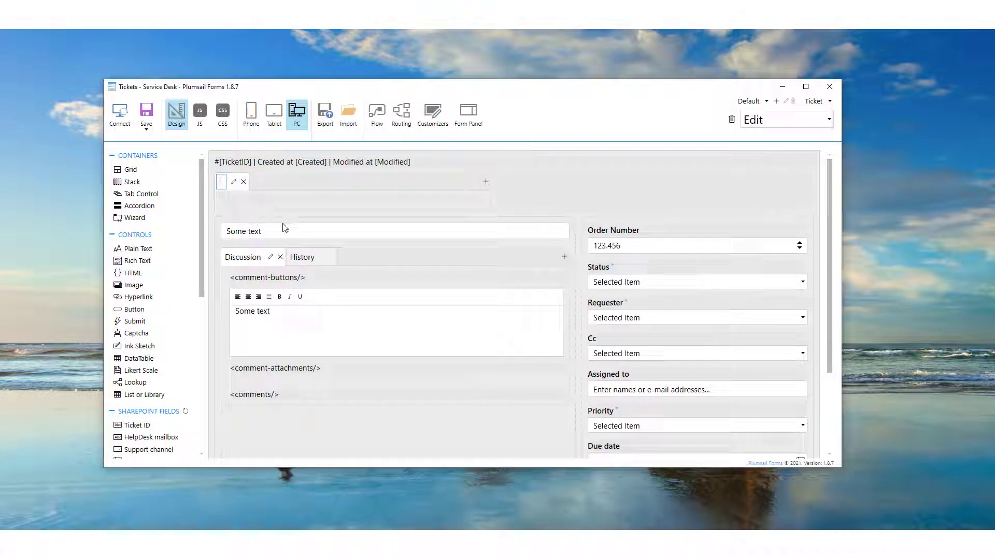
drag(584, 224, 241, 226)
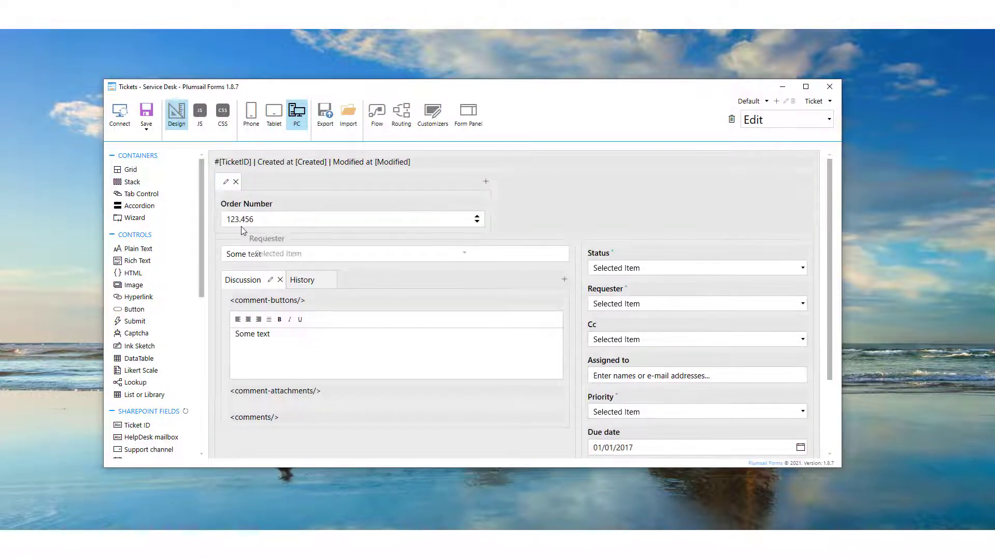
drag(135, 218, 269, 248)
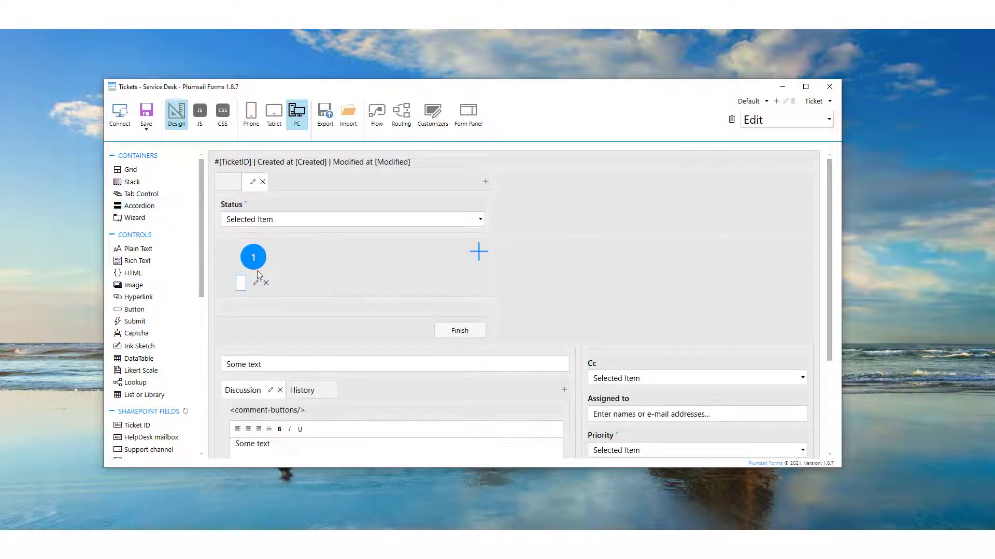
text(Order)
click(432, 252)
text(Client)
key(Return)
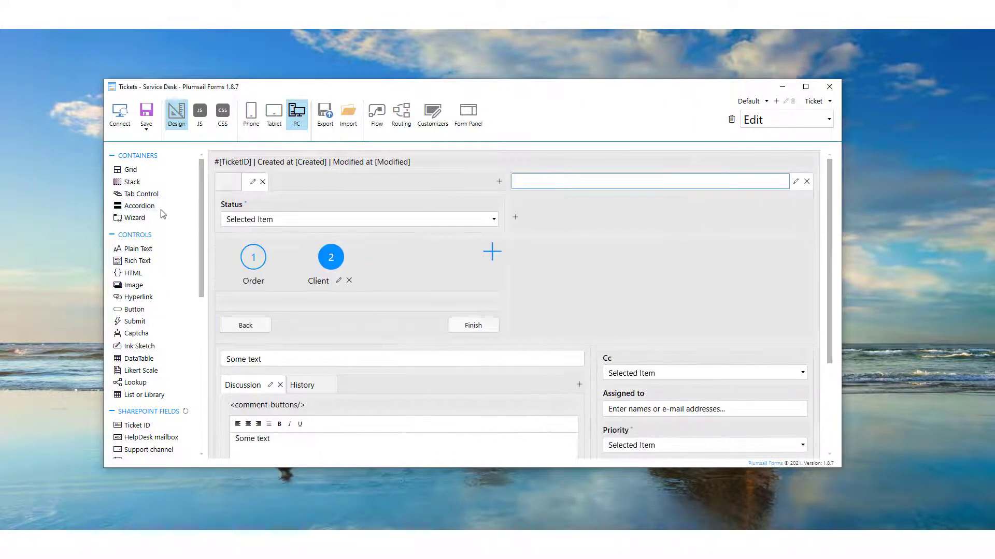
- Put Priority and Due date into a new top-right accordion, then place ID on the Contacts form
drag(163, 214, 596, 182)
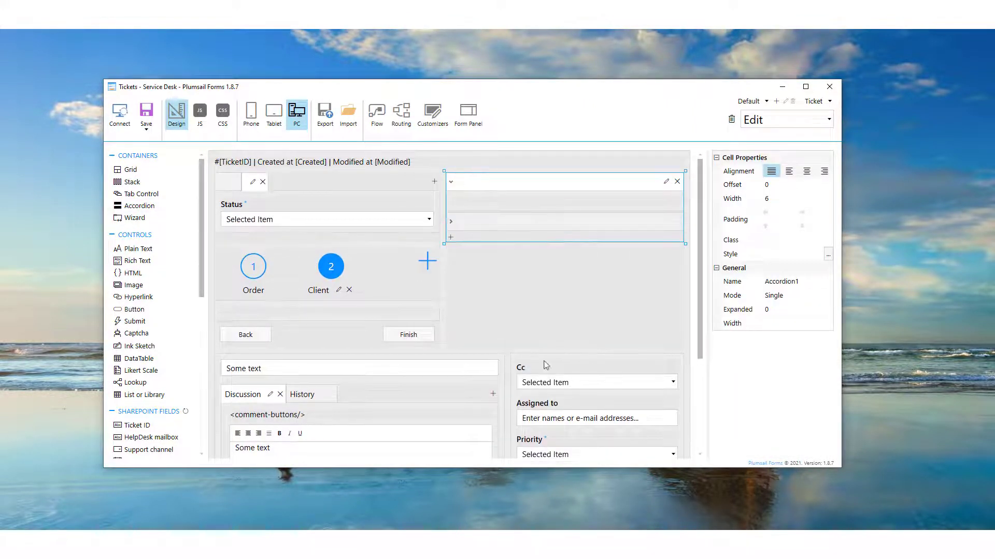
drag(545, 365, 499, 186)
drag(518, 366, 548, 256)
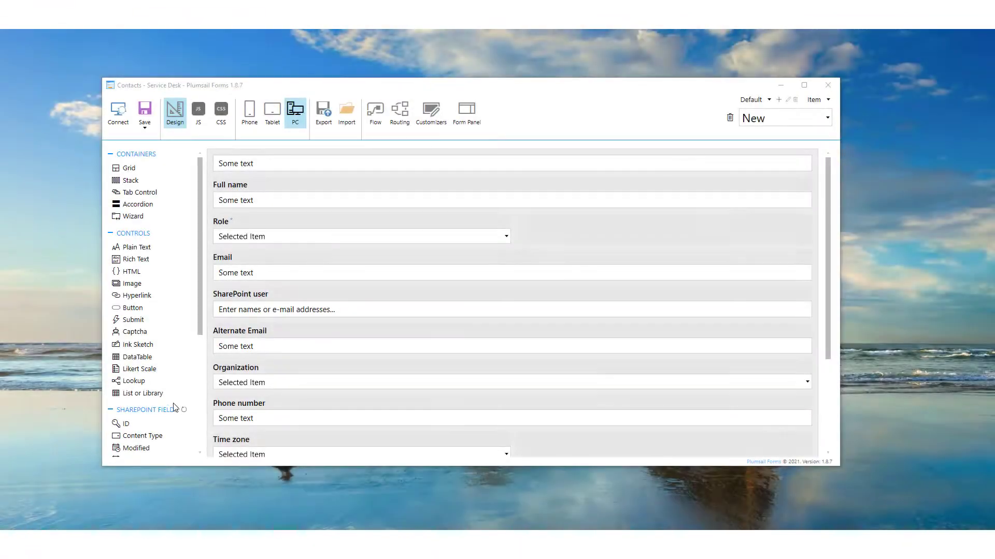
drag(129, 428, 252, 176)
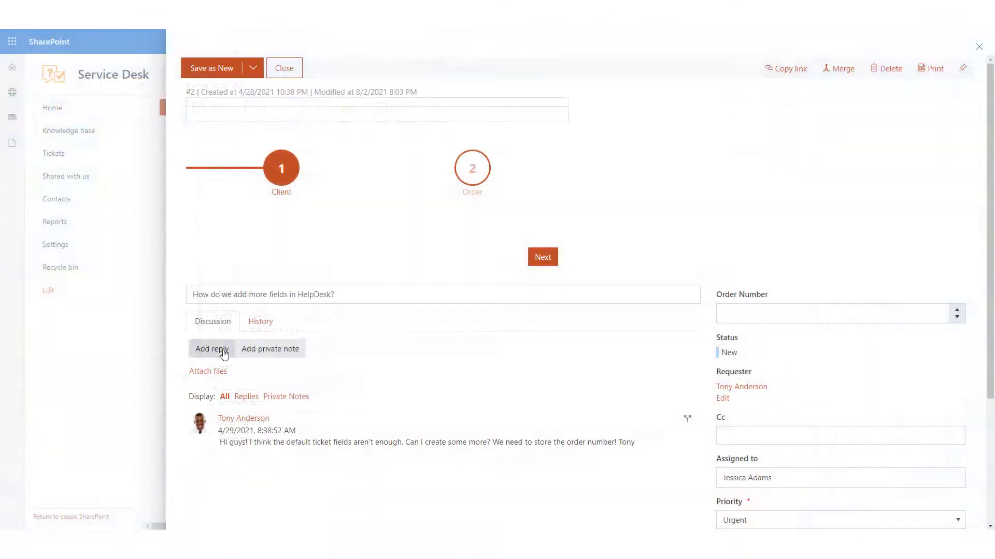
- Reply to the ticket with 'I think I messed it up a bit.'
click(224, 354)
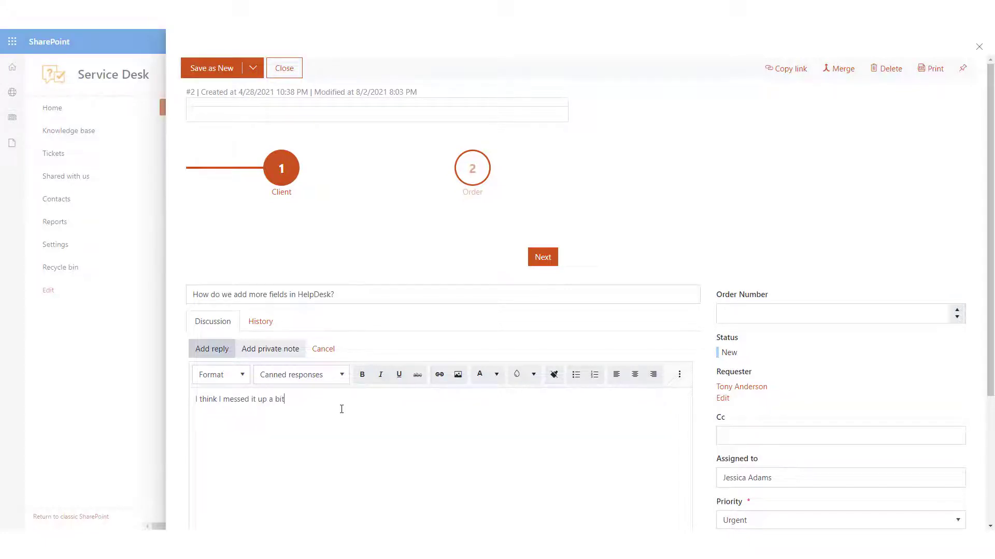
text(I think I messed it up a bit.)
key(Return)
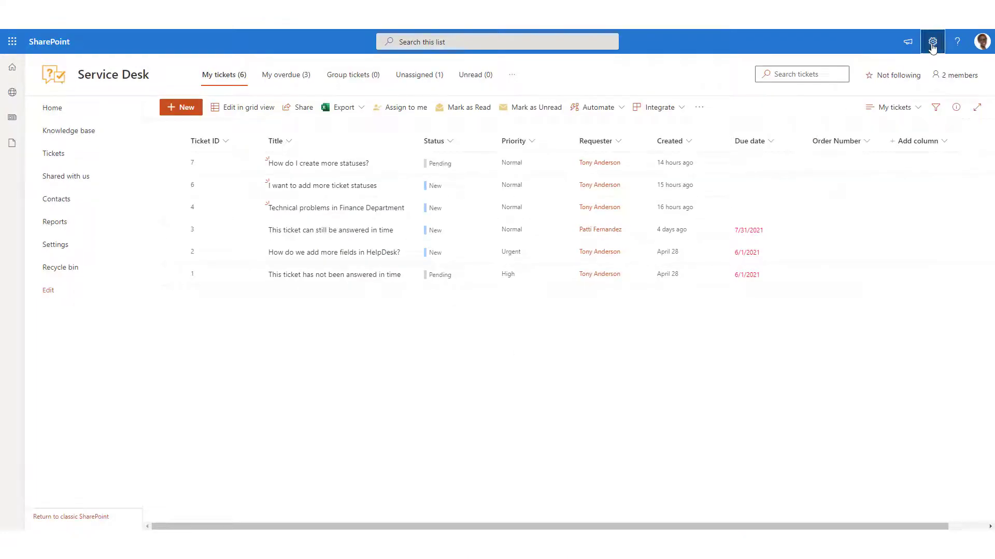
- Go to Site contents, open Site Pages › PlumsailForms and sort by Modified, newer to older
click(932, 44)
click(856, 138)
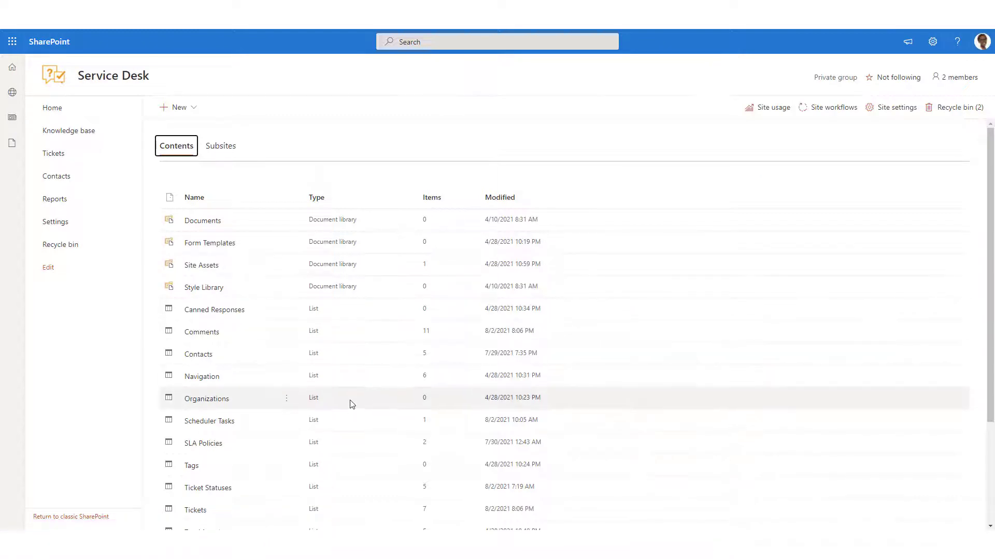
scroll(352, 404, down, 3)
click(211, 506)
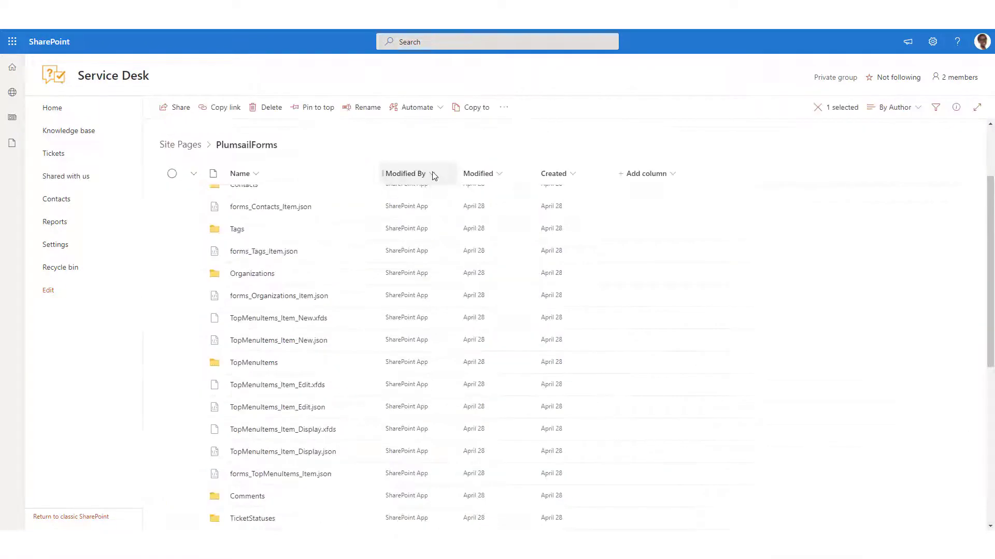
click(474, 175)
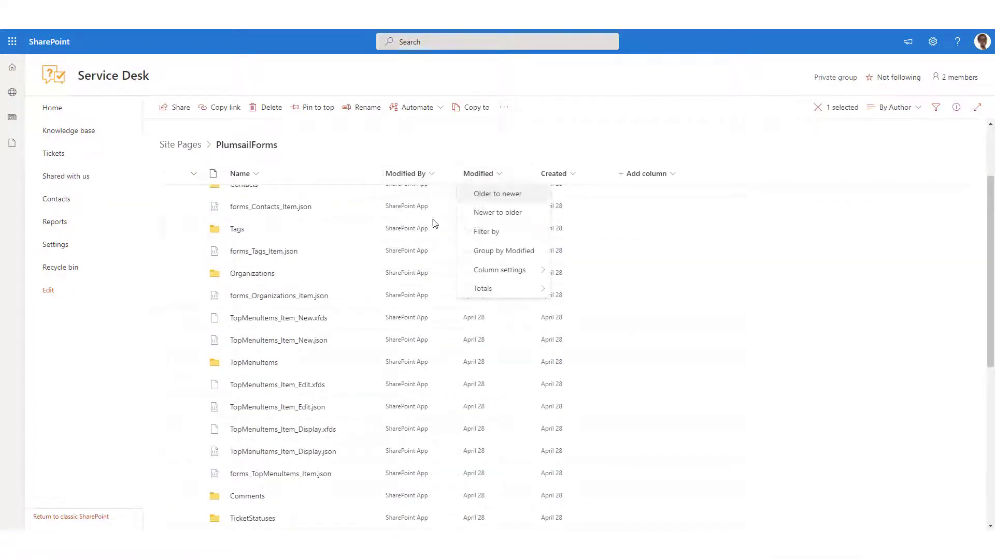
click(475, 219)
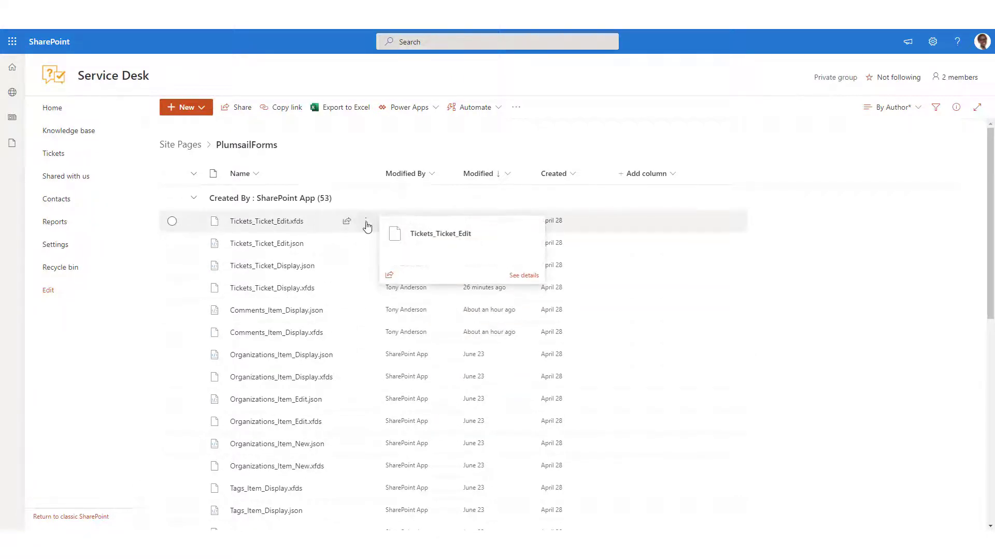
- Open the version history of Tickets_Ticket_Edit.xfds and bring up version 2.0's restore options
click(366, 224)
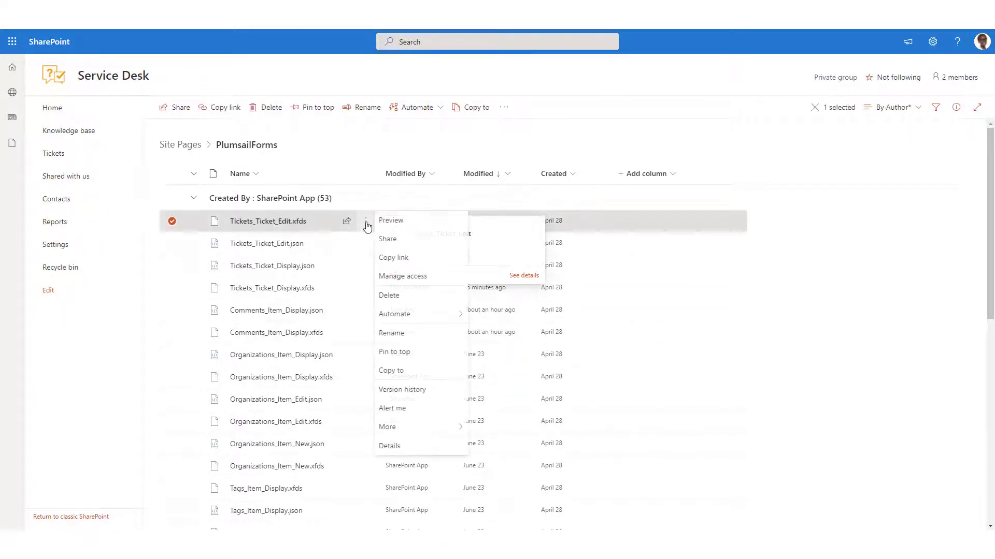
click(419, 390)
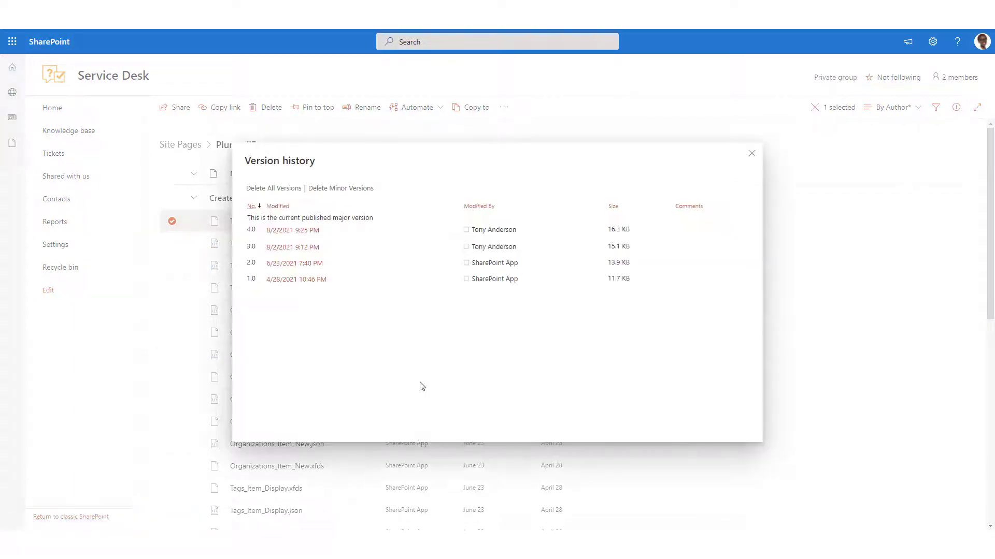
click(326, 263)
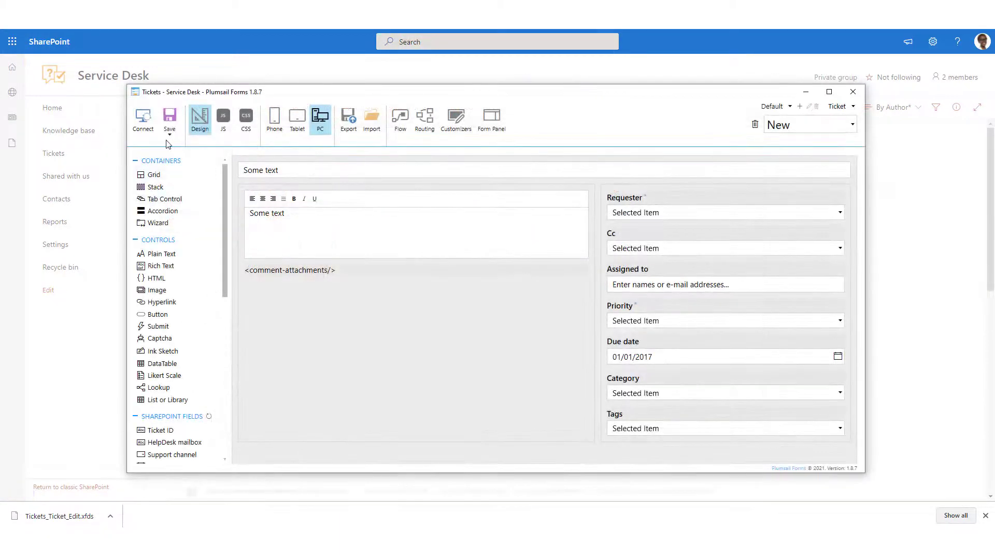
- Reload the ticket Edit form type, now without Order Number, and save it
click(808, 125)
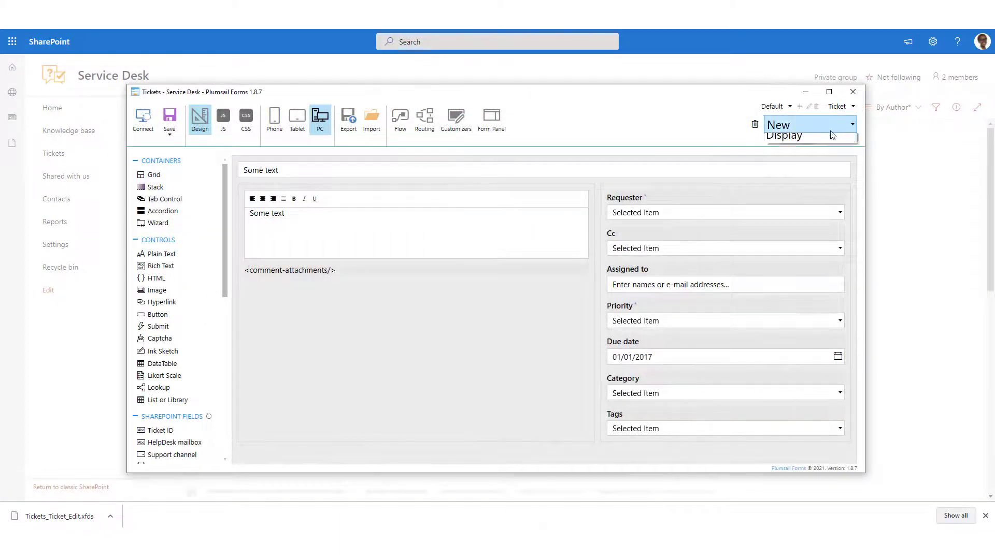
click(808, 160)
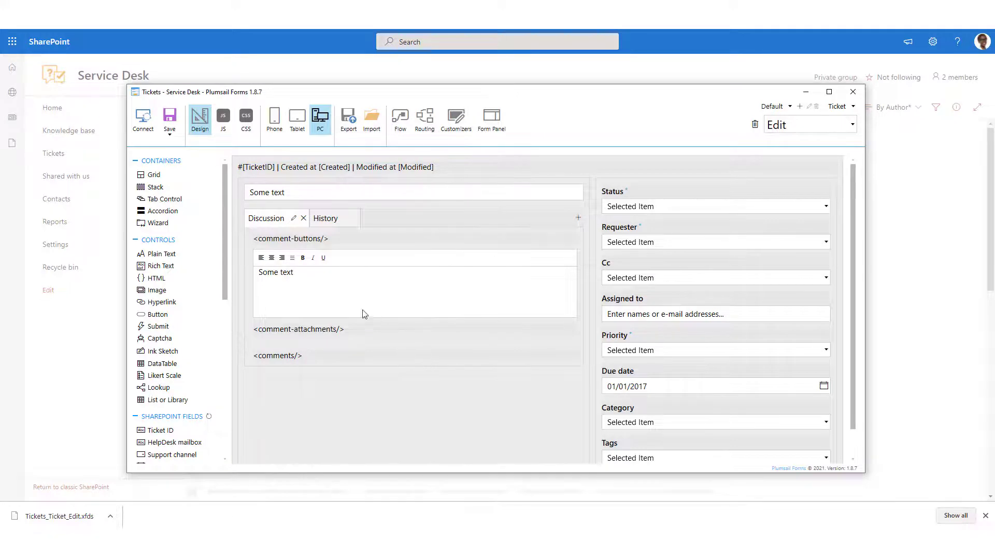
click(173, 123)
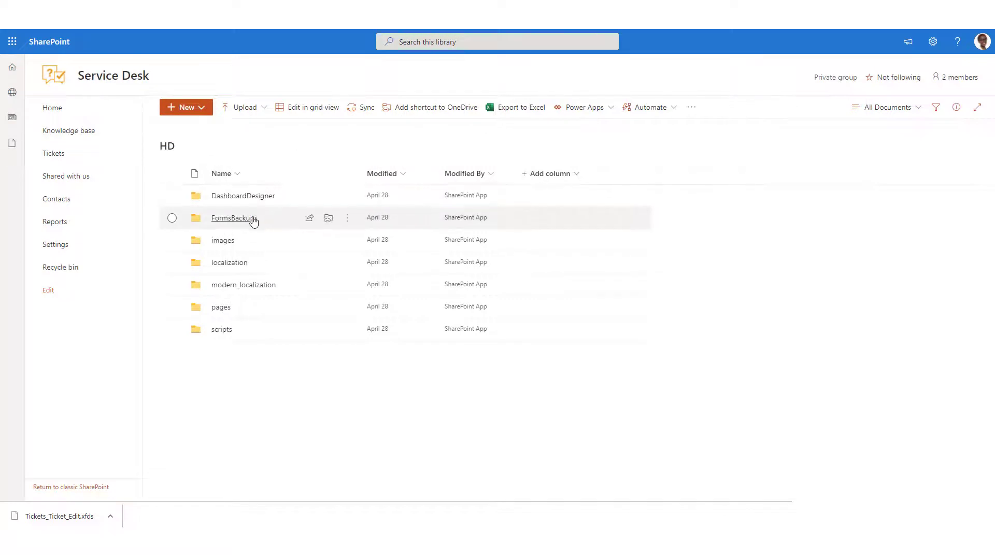
- Browse to HD › FormsBackups › Tickets › Modern and download Ticket_Edit.xfds
click(254, 219)
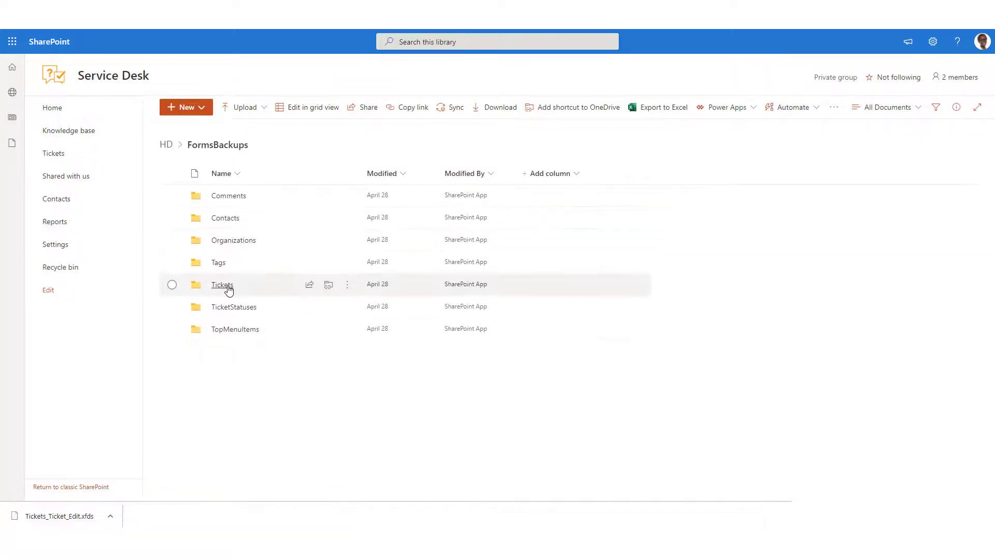
click(226, 286)
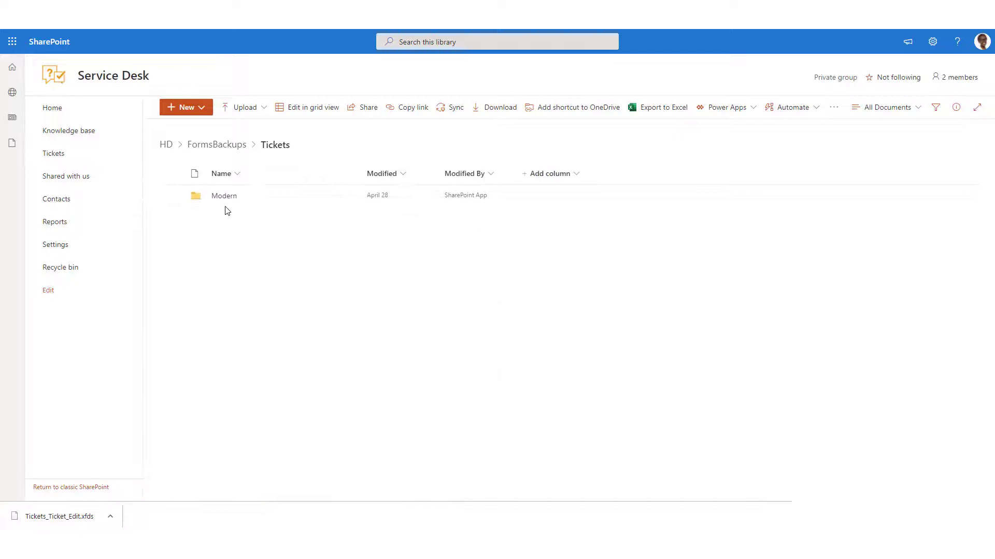
click(223, 197)
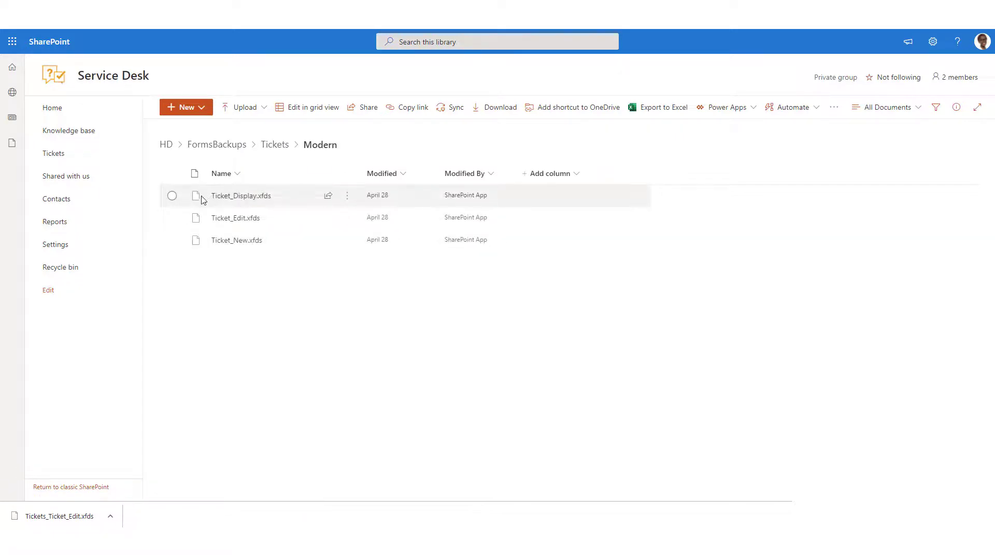
click(172, 218)
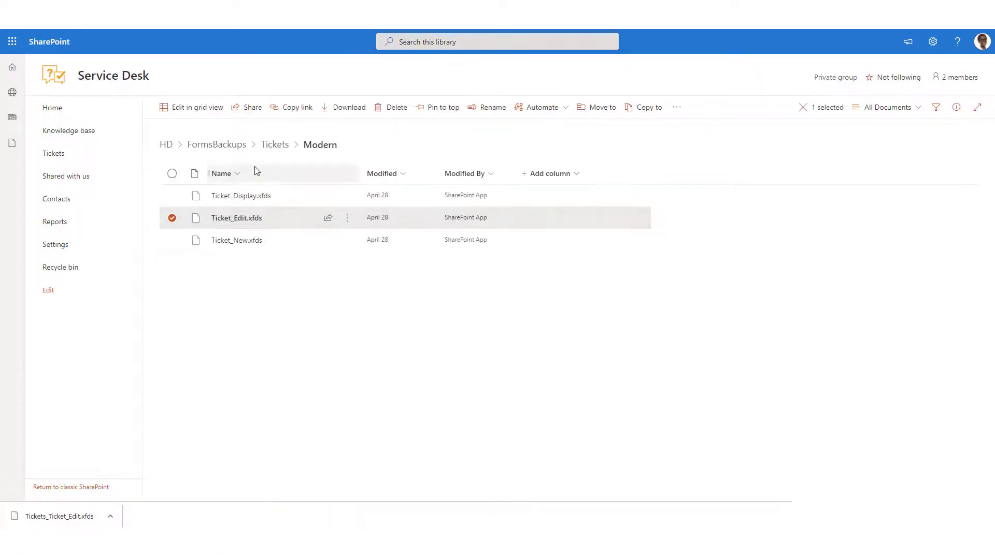
click(346, 113)
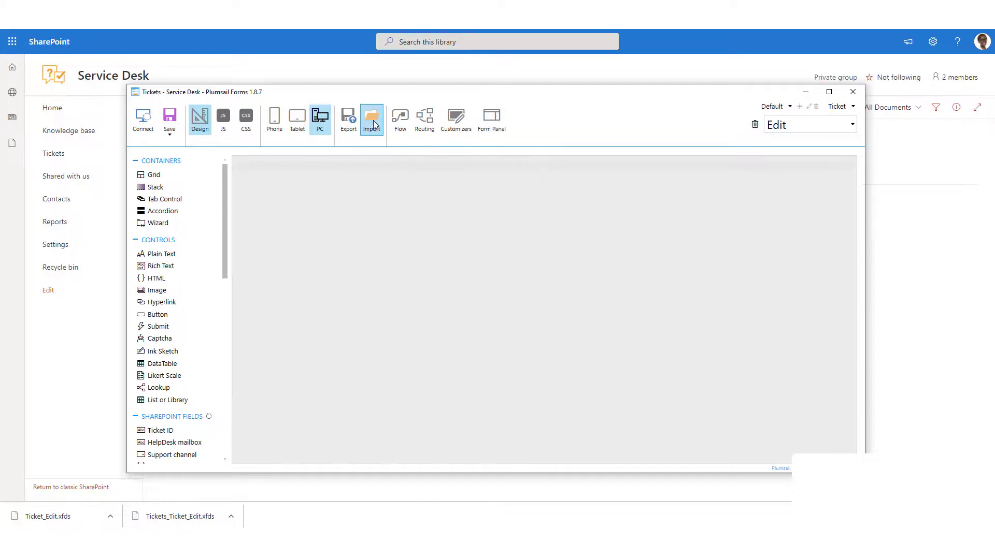
- Import the downloaded Ticket_Edit.xfds into the ticket Edit form and save it
click(375, 124)
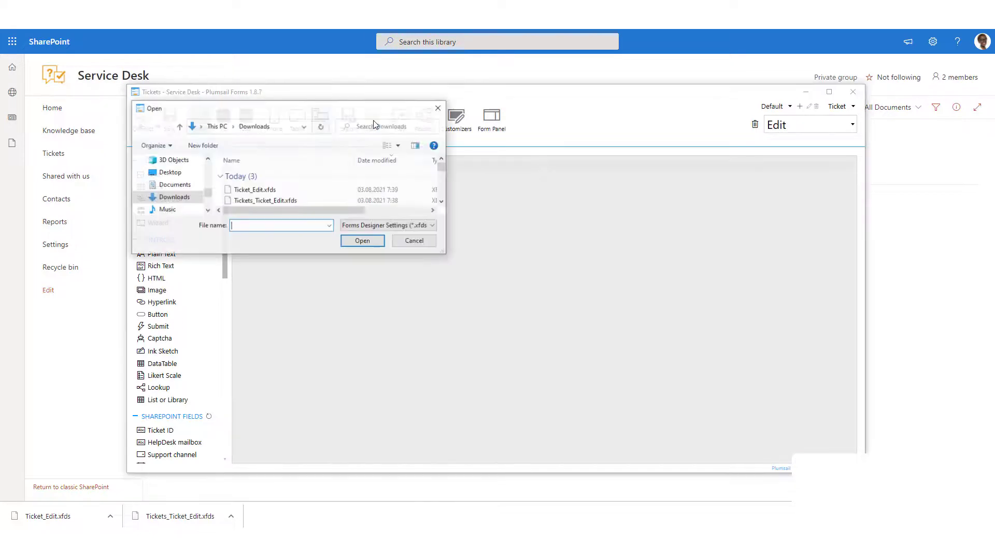
click(254, 190)
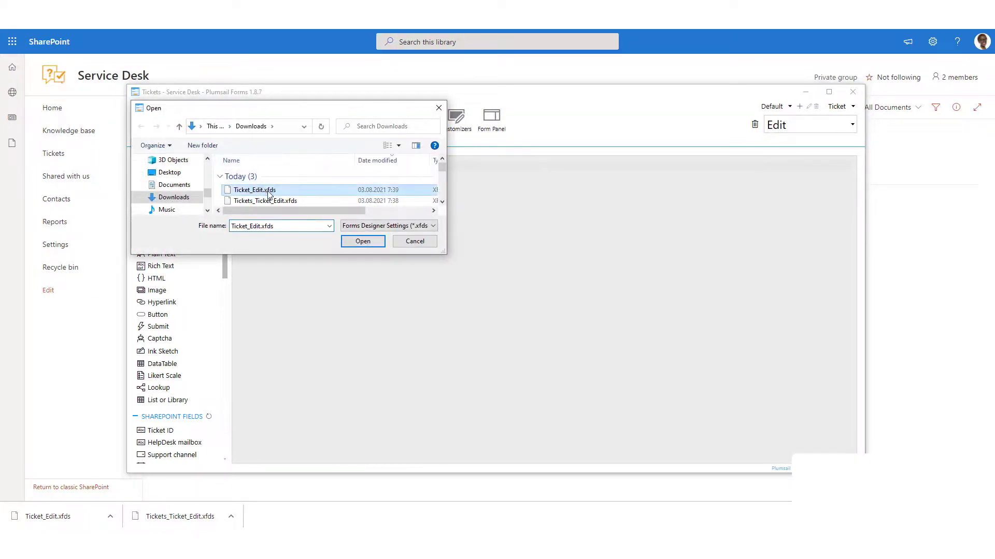
click(365, 242)
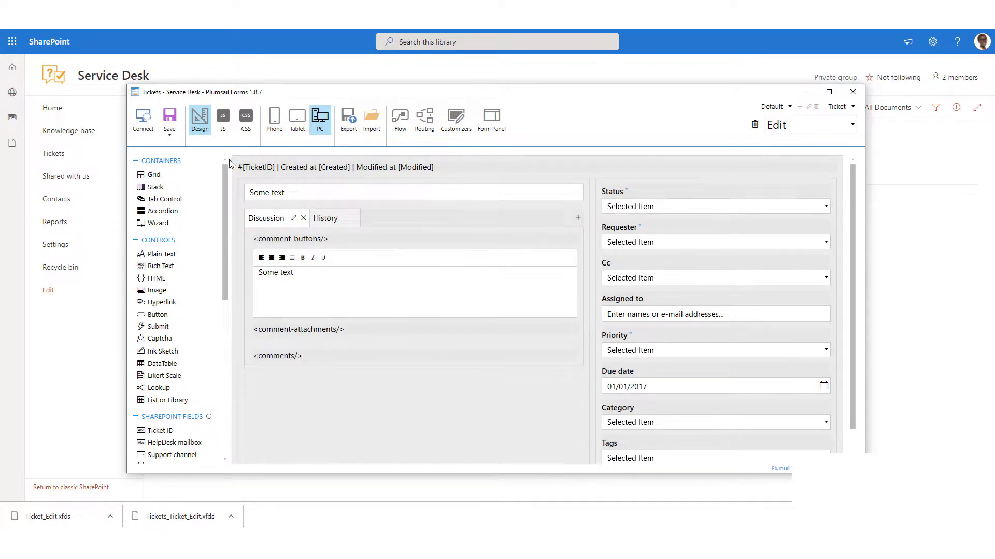
click(170, 117)
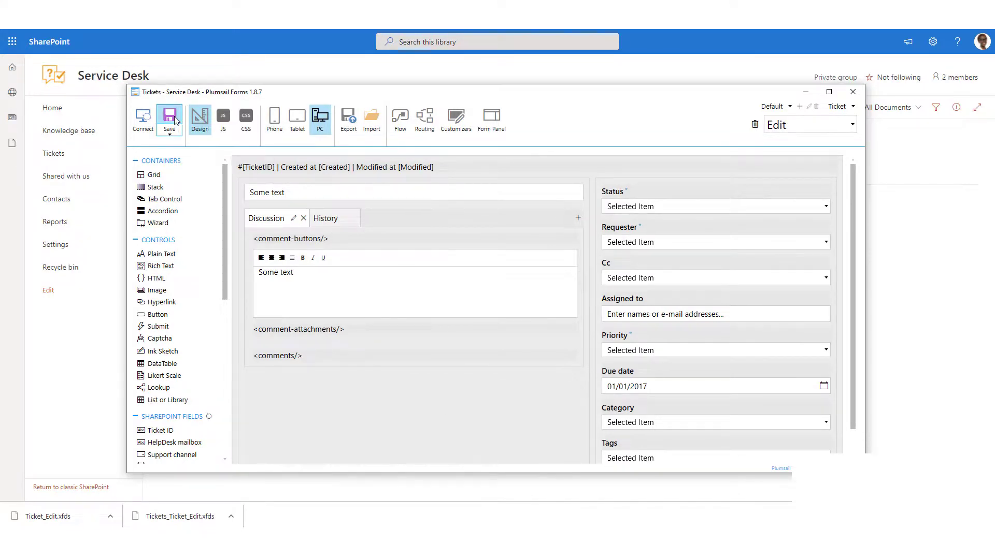